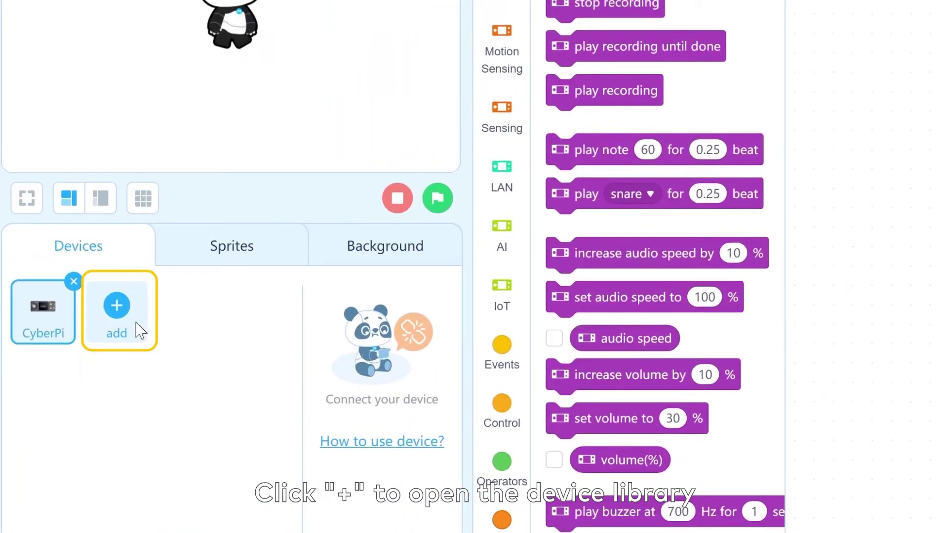
Step: Install the CyberPi update from the Device Library and confirm CyberPi as the project's device
left_click(116, 310)
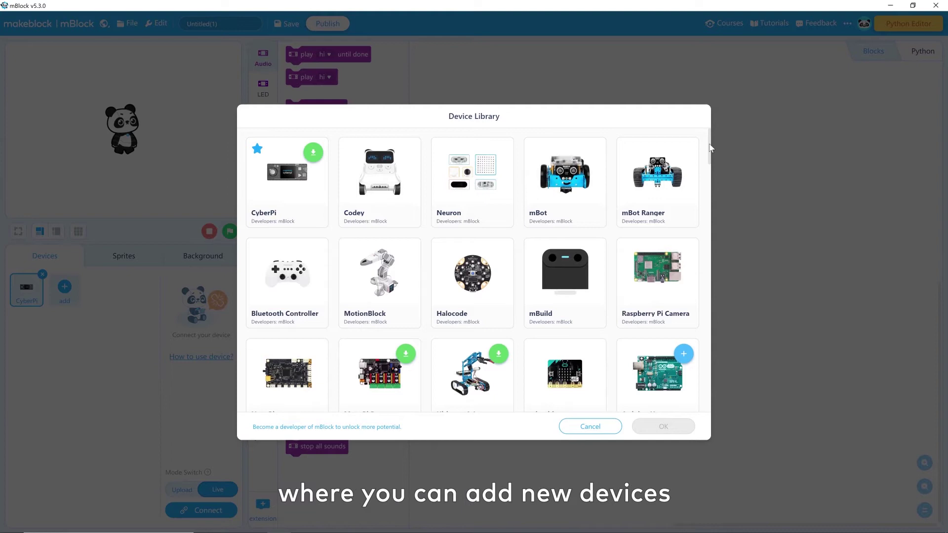
left_click_drag(710, 149, 713, 302)
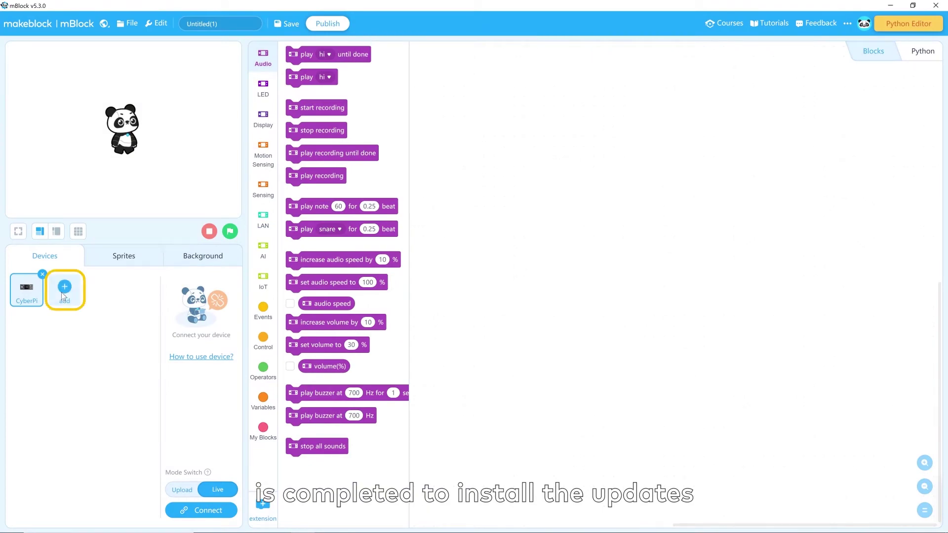
left_click(62, 293)
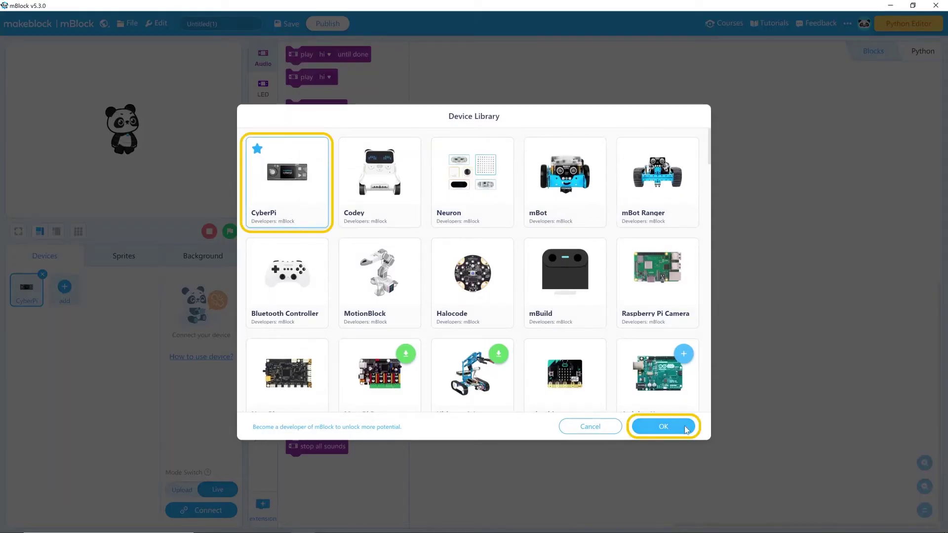
left_click(662, 427)
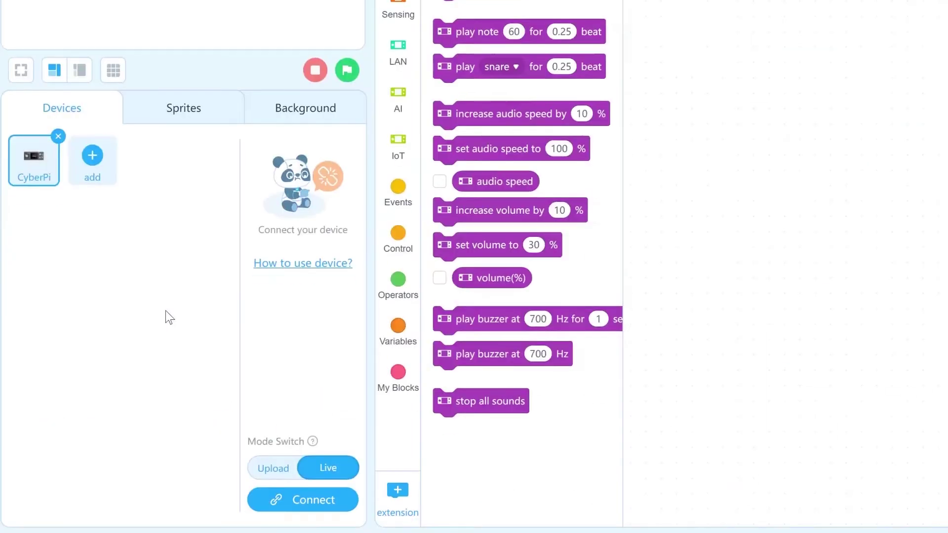
Step: Connect the CyberPi board and add the mBot2, Ultrasonic Sensor 2 and Quad RGB Sensor extension blocks
left_click(322, 506)
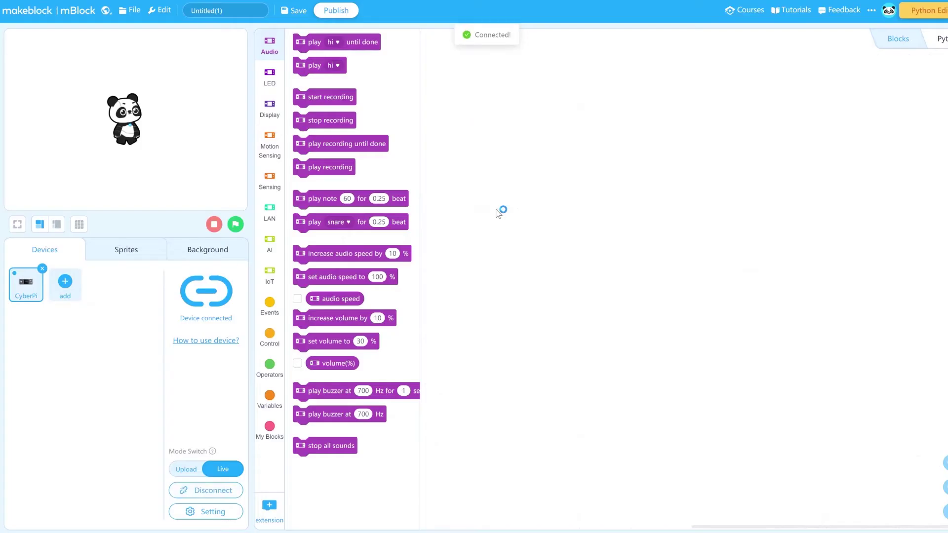
left_click(271, 510)
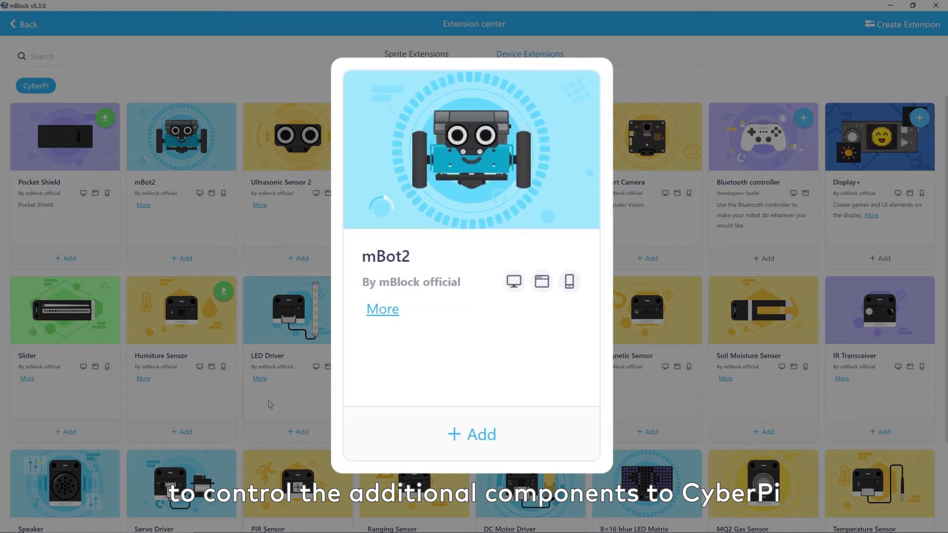
left_click(518, 442)
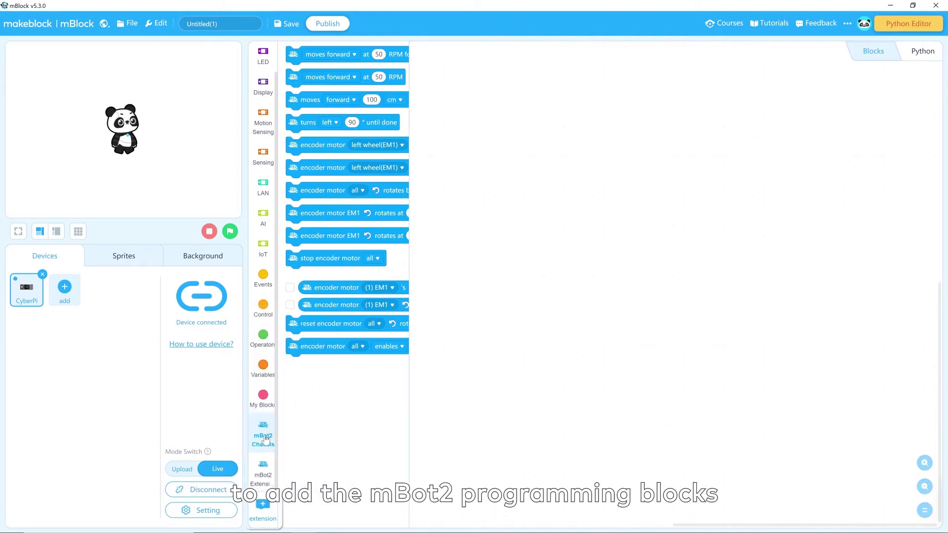
left_click(282, 468)
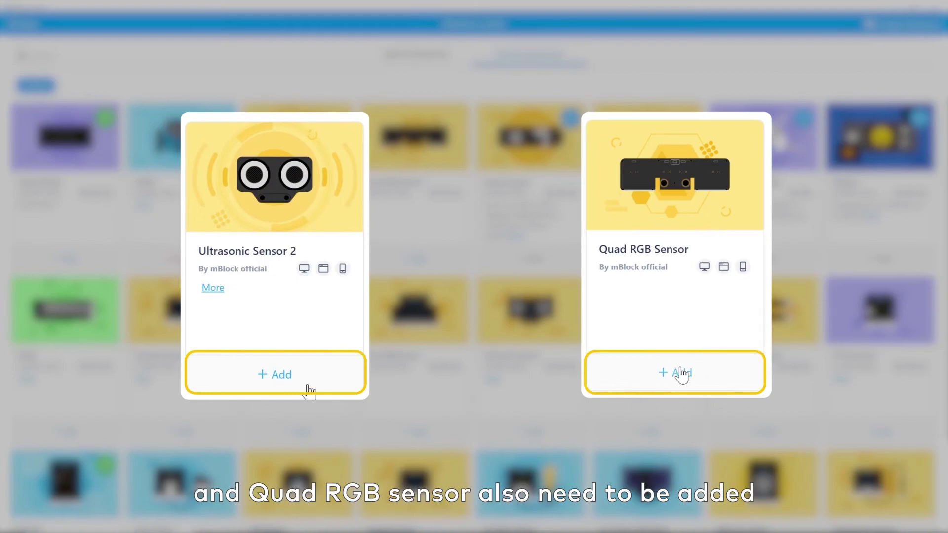
left_click(675, 372)
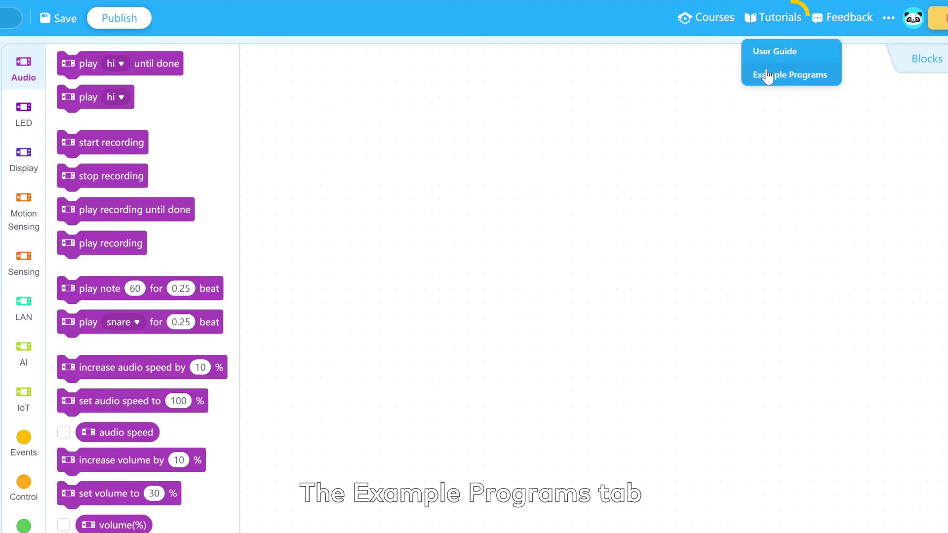
Step: Load the mBot2 '(EN) Obstacle avoidance' example and show its code in the Python Editor
left_click(768, 77)
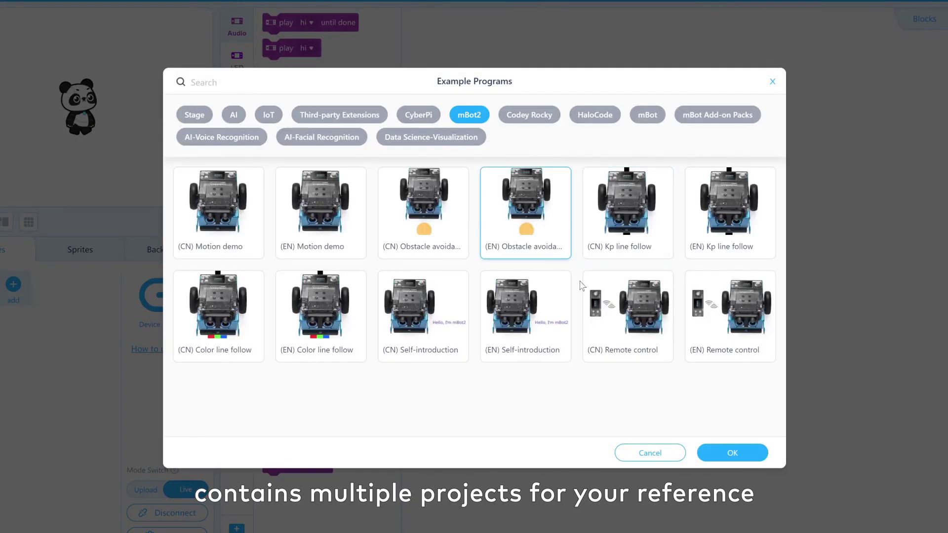
left_click(732, 452)
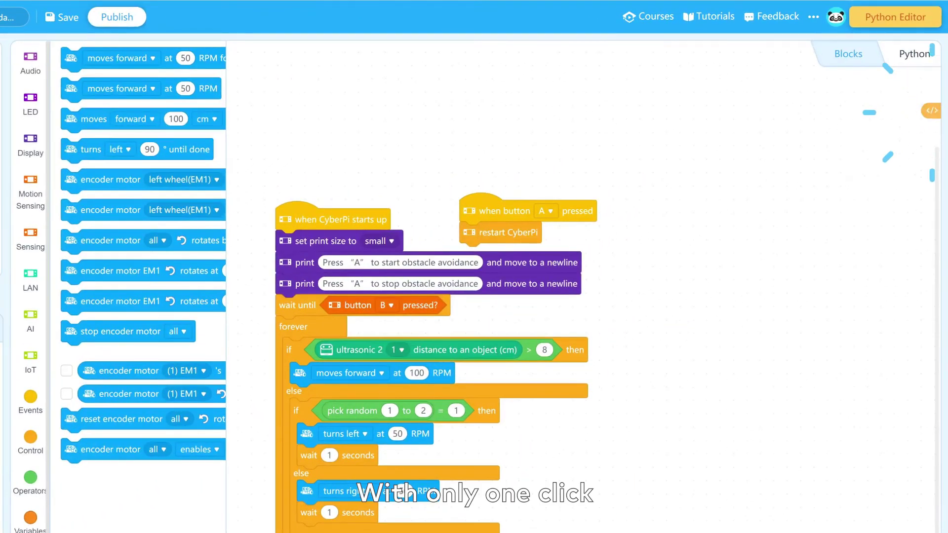
left_click(934, 93)
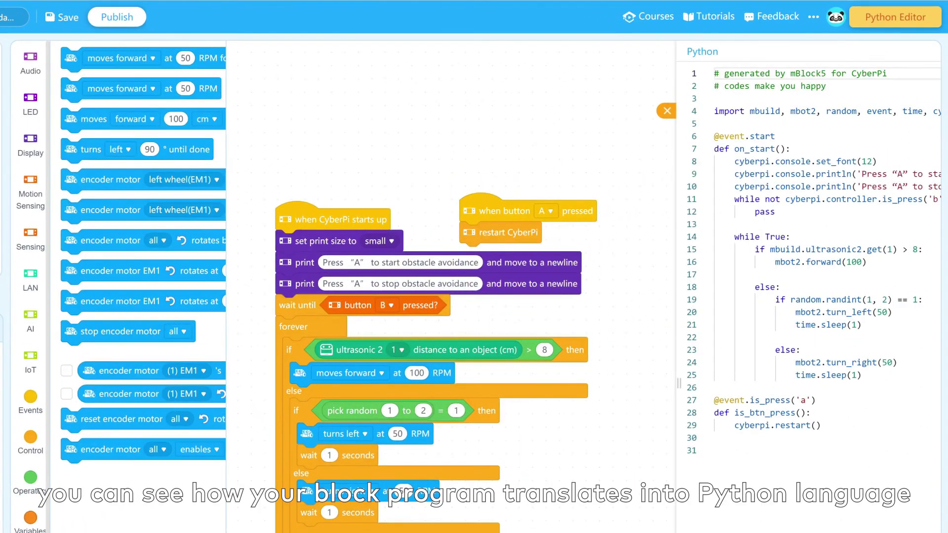
left_click(849, 30)
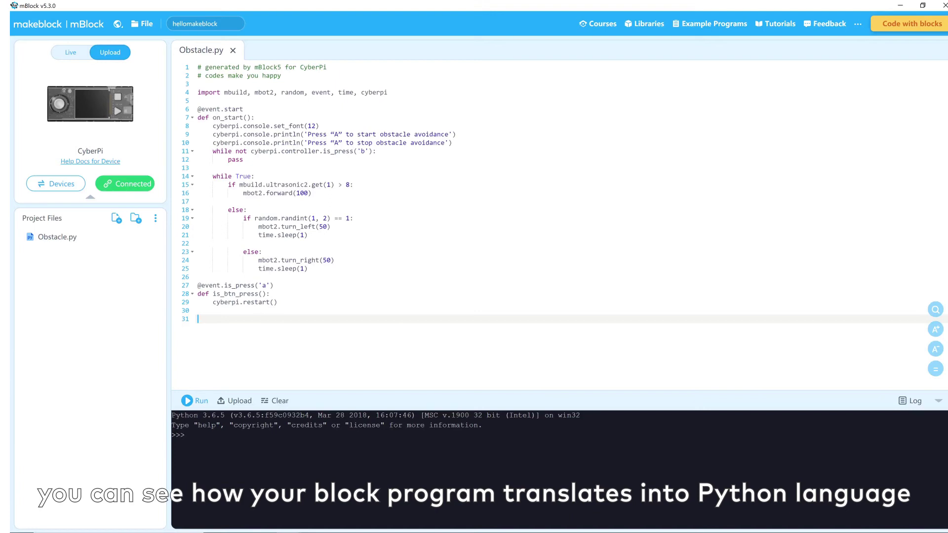